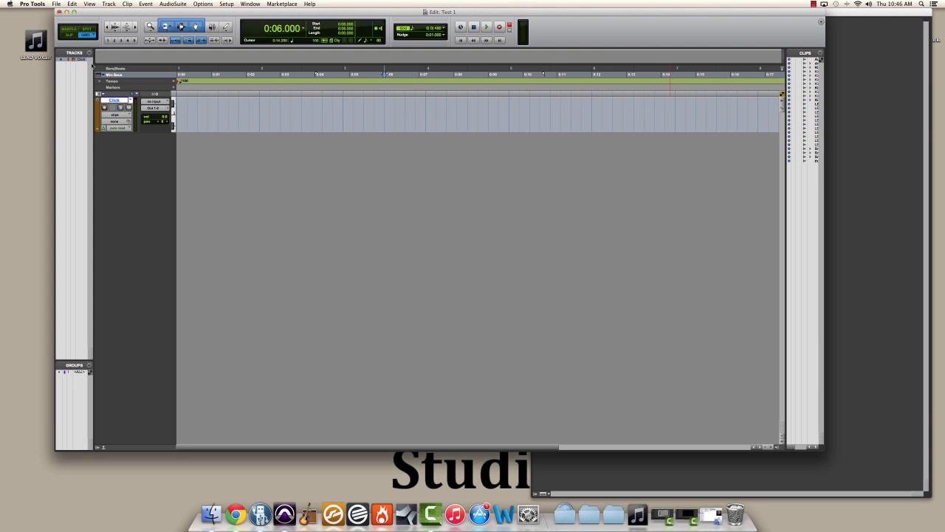
Step: Open the Import Audio dialog
{"action": "left_click", "coordinate": [59, 4]}
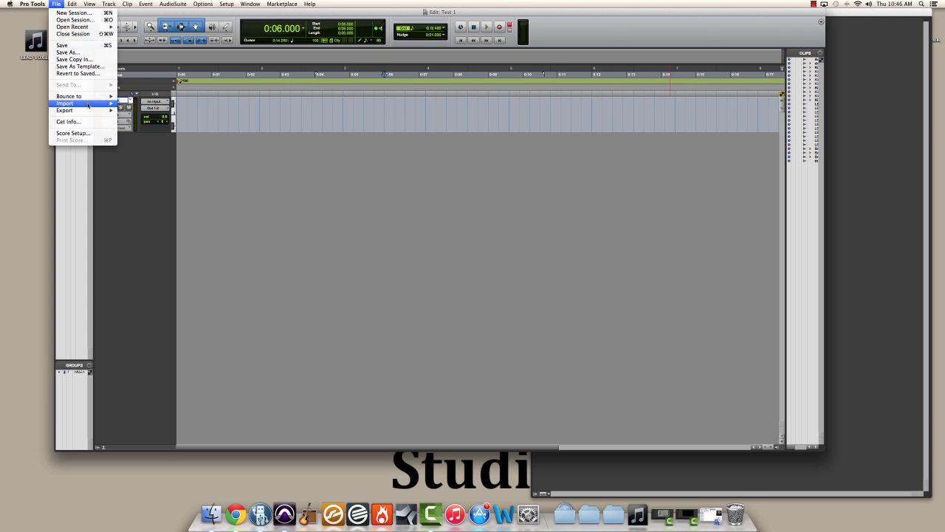
{"action": "mouse_move", "coordinate": [96, 103]}
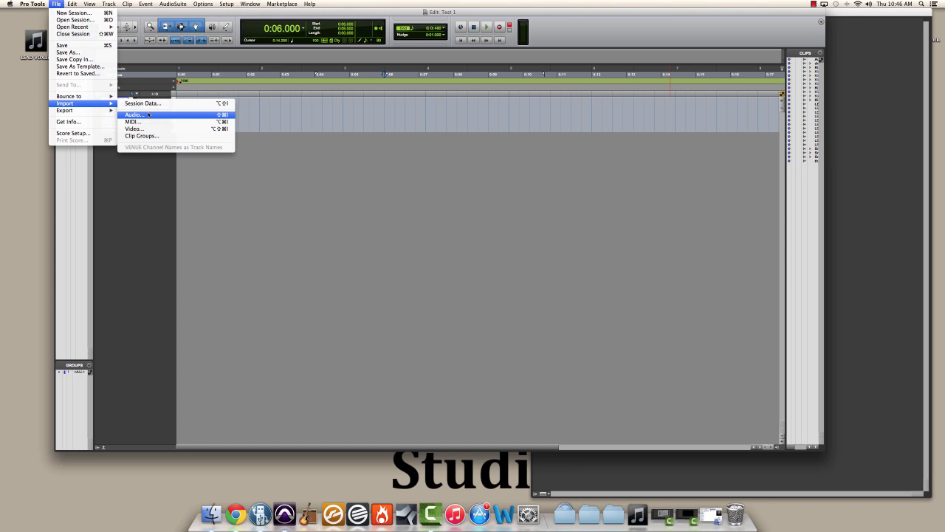
{"action": "left_click", "coordinate": [248, 189]}
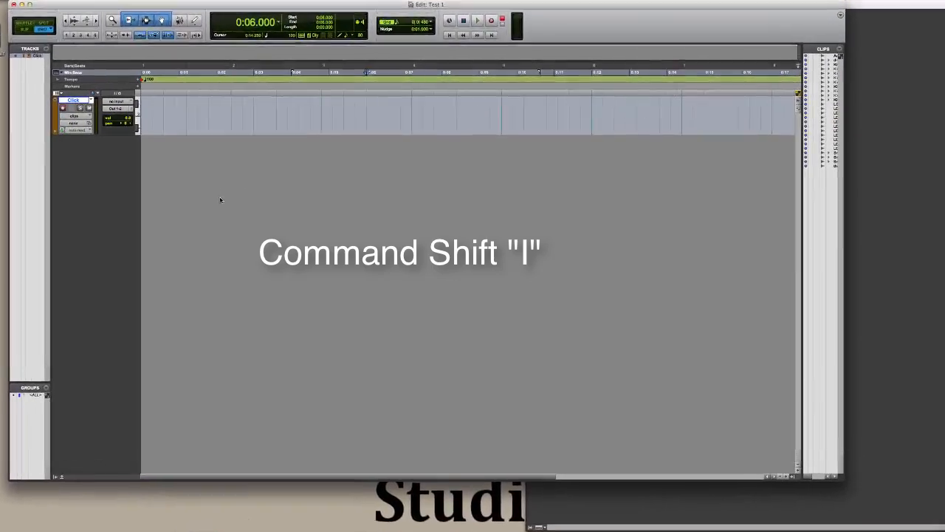
{"action": "key", "text": "super+shift+i"}
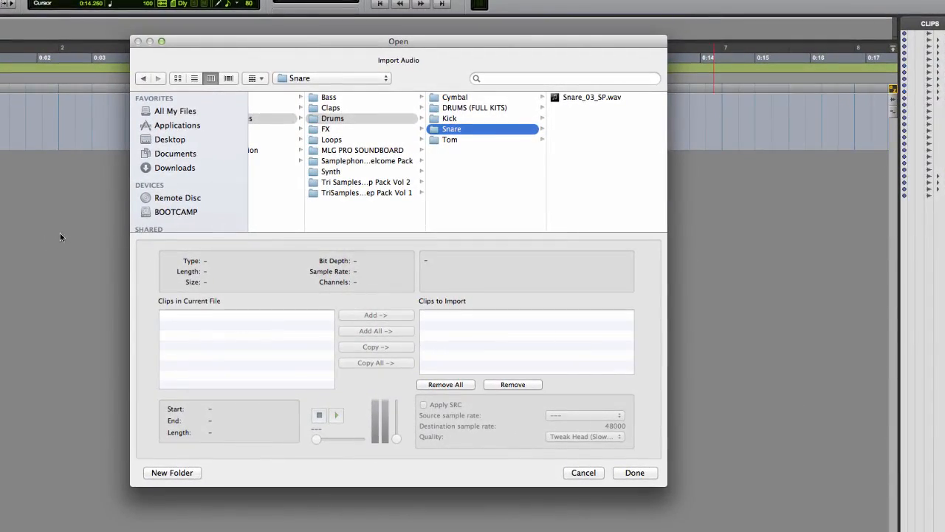
Step: Browse to Macintosh HD > Sound Samples > Drums > Kick and add Kick_01_SP.wav to the import list with conversion
{"action": "scroll", "coordinate": [259, 195], "scroll_direction": "left", "scroll_amount": 5}
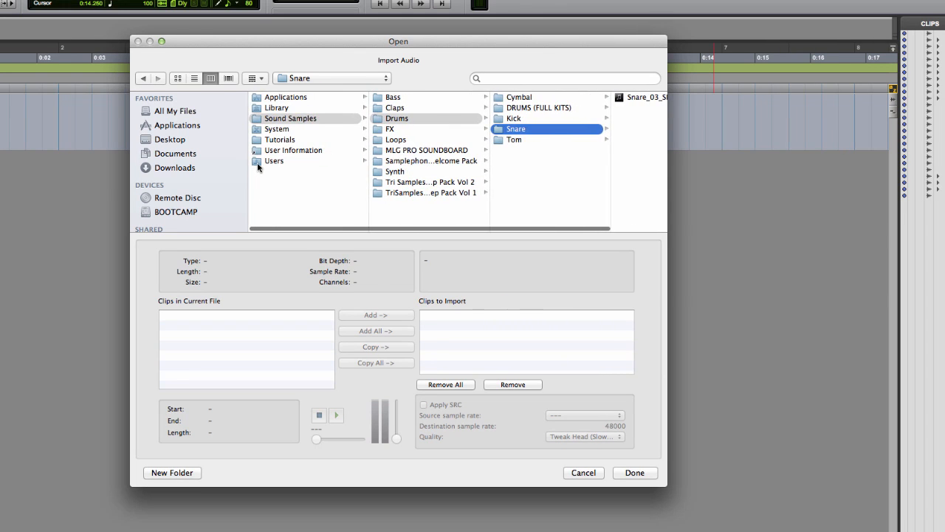
{"action": "left_click", "coordinate": [196, 154]}
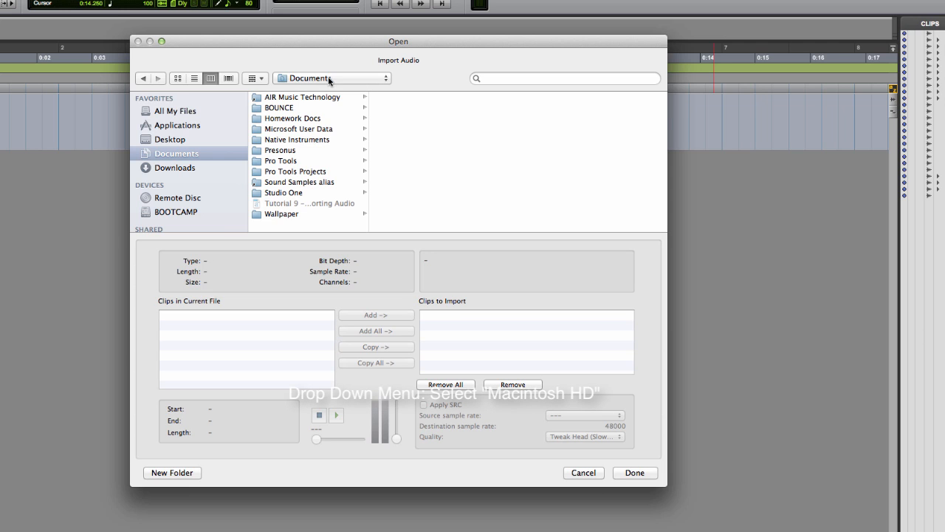
{"action": "left_click", "coordinate": [312, 82]}
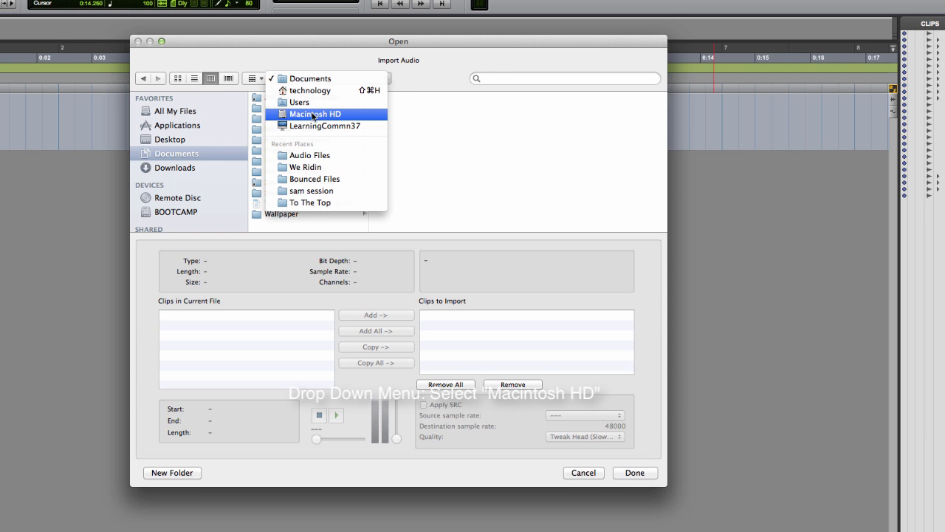
{"action": "left_click", "coordinate": [319, 115]}
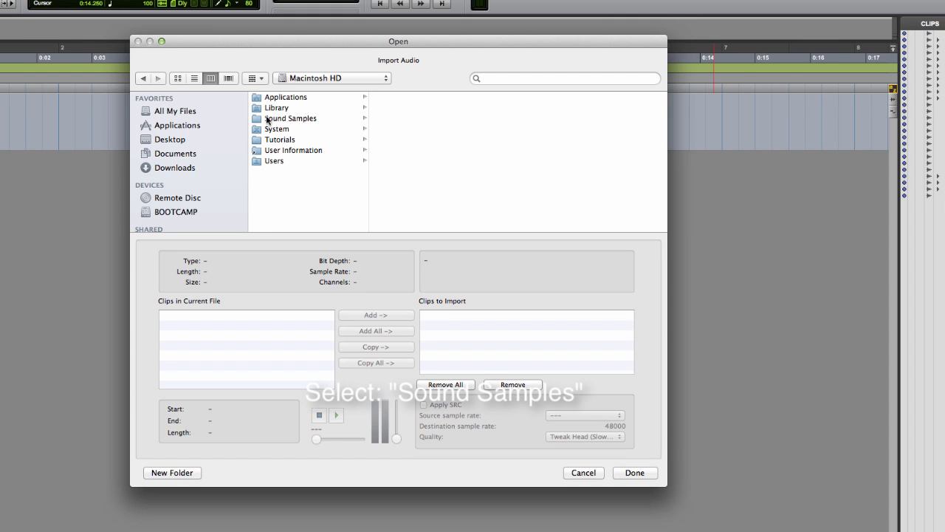
{"action": "left_click", "coordinate": [309, 120]}
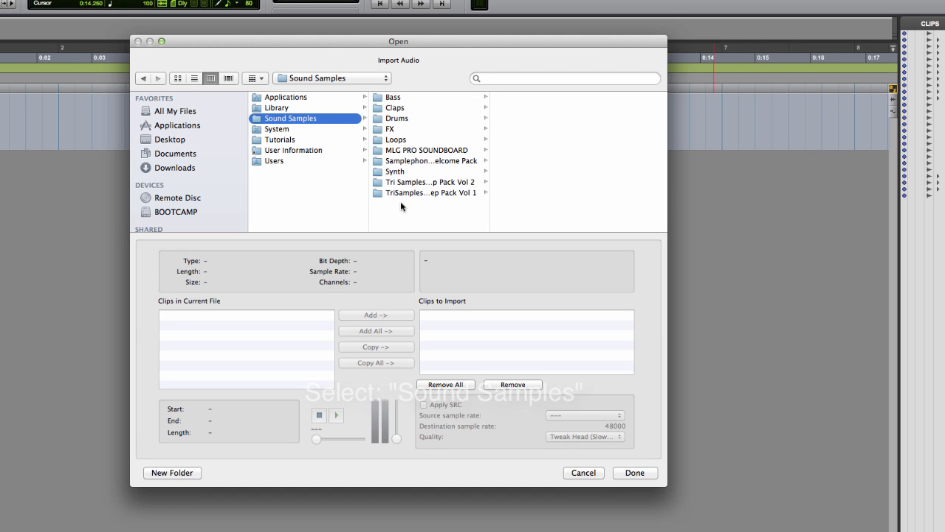
{"action": "left_click", "coordinate": [402, 121]}
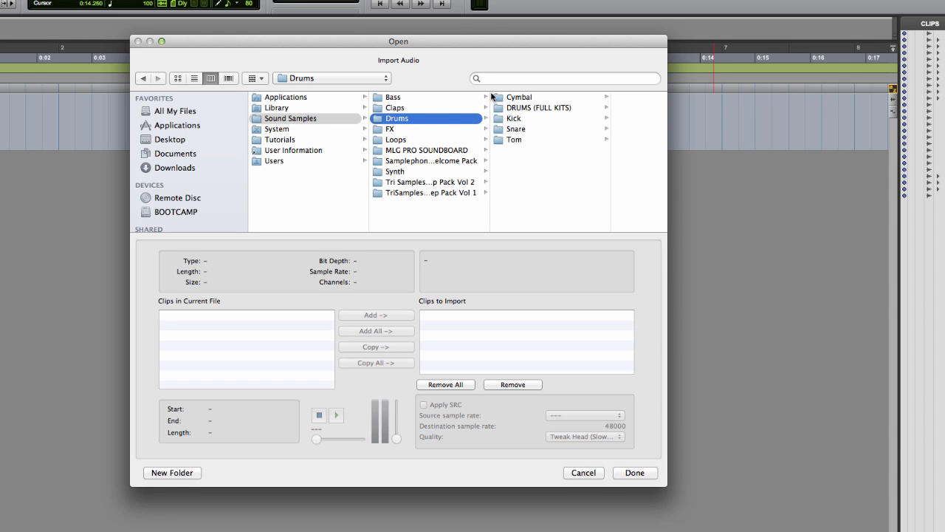
{"action": "left_click", "coordinate": [514, 121]}
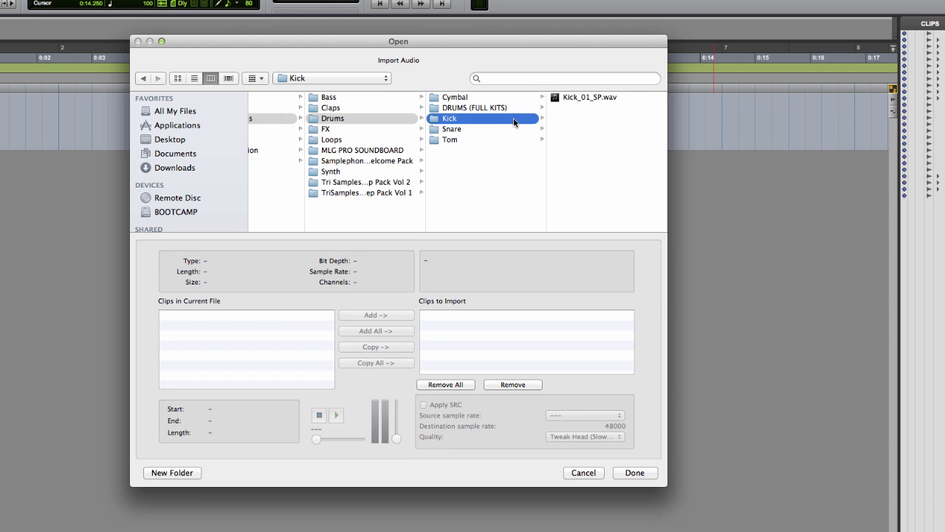
{"action": "left_click", "coordinate": [567, 96]}
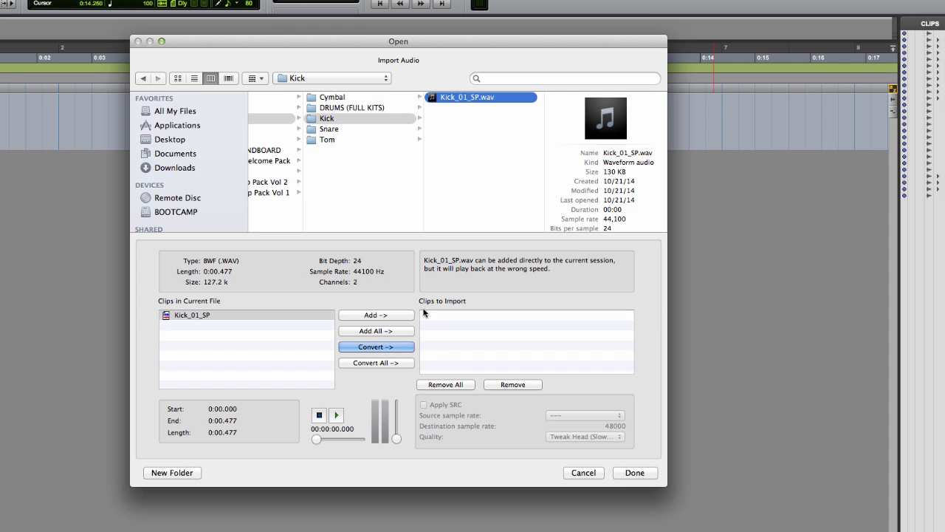
{"action": "left_click", "coordinate": [395, 345]}
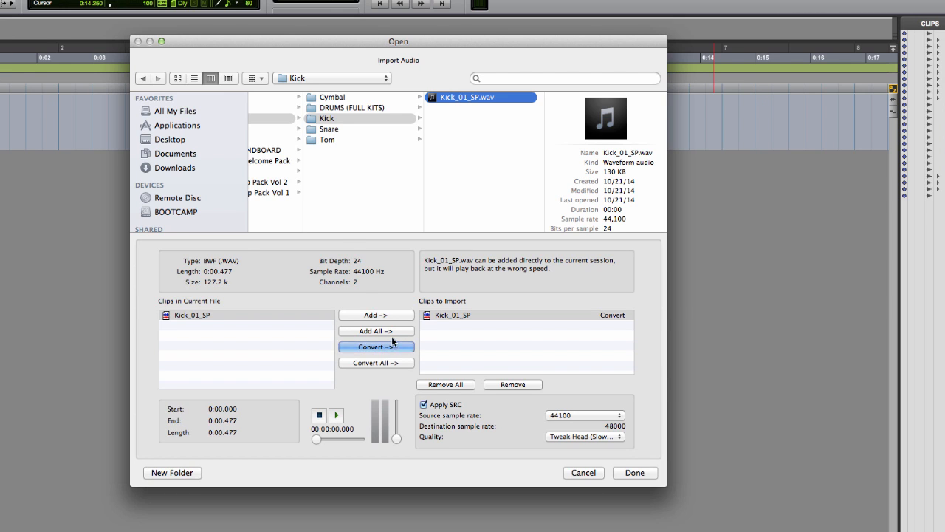
Step: Open the Snare folder and add Snare_03_SP.wav to the import list with conversion
{"action": "left_click", "coordinate": [329, 129]}
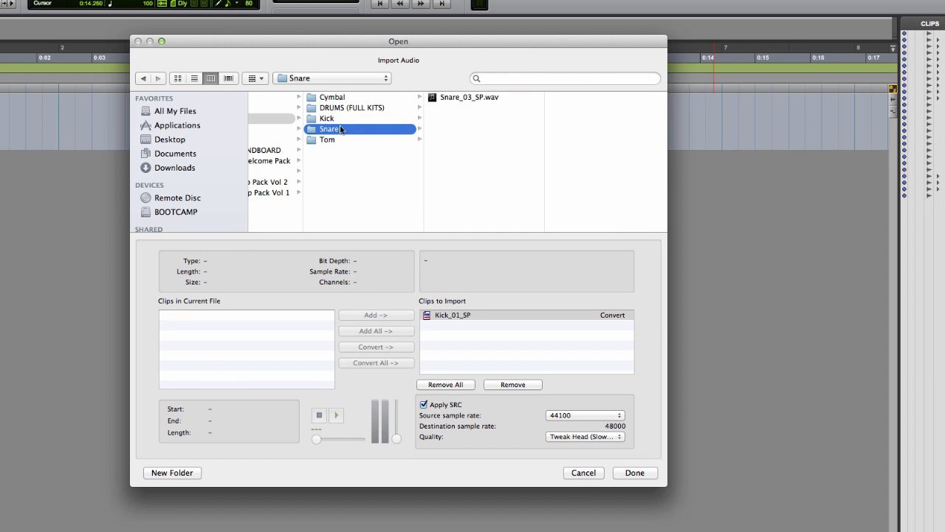
{"action": "left_click", "coordinate": [473, 98]}
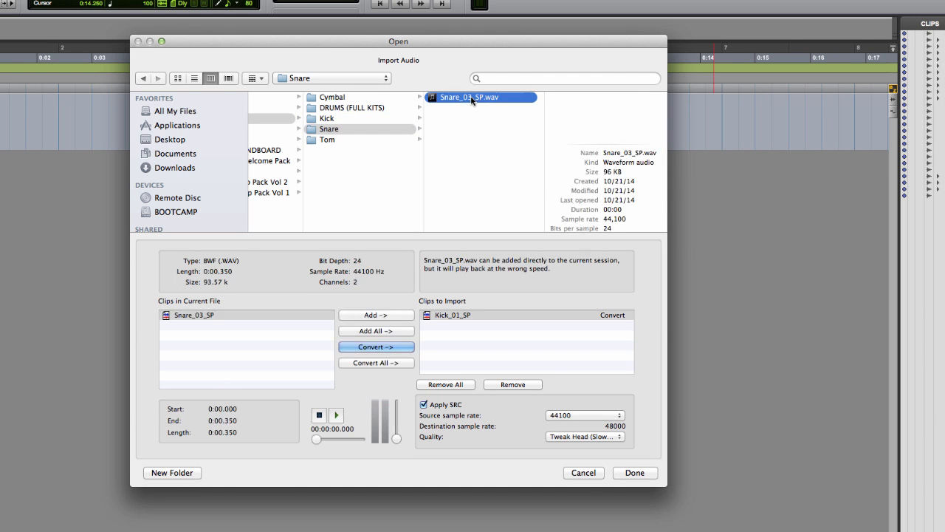
{"action": "left_click", "coordinate": [248, 318]}
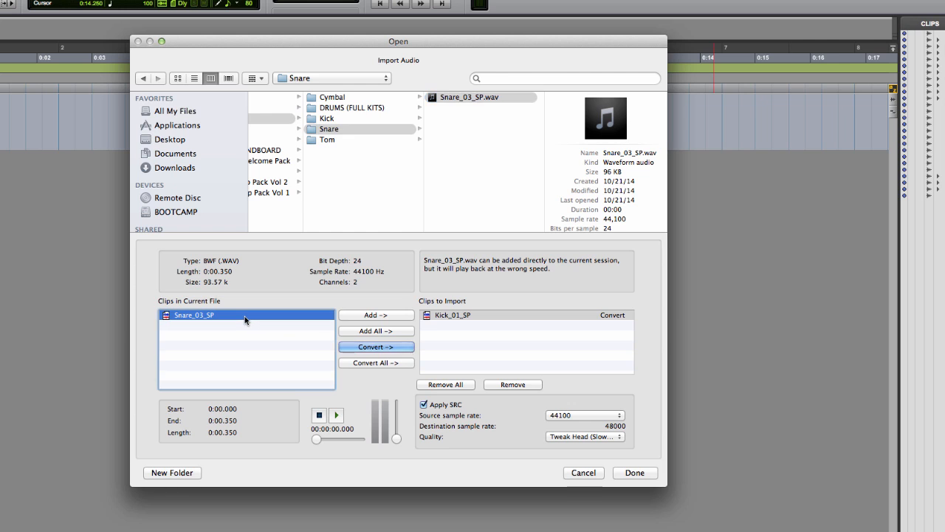
{"action": "left_click", "coordinate": [377, 347]}
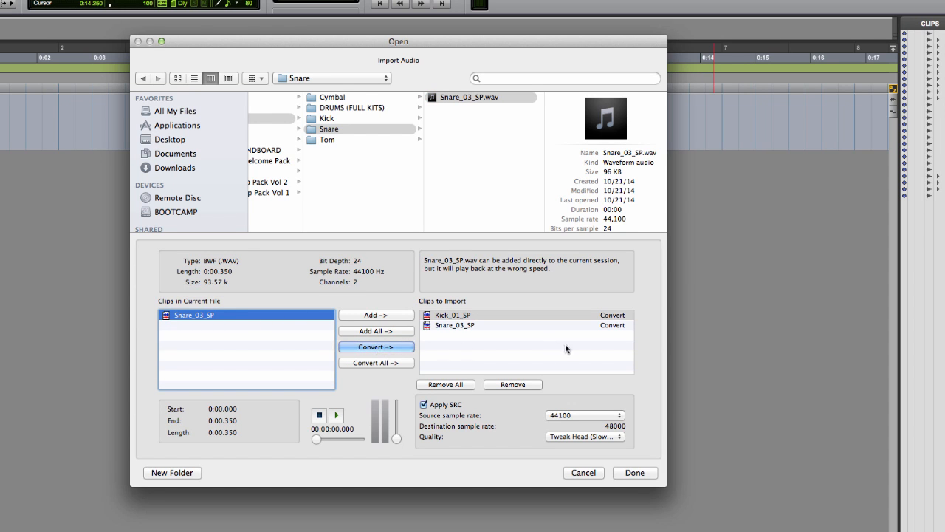
Step: Finish the import list and choose the Test 1 session's Audio Files folder as destination
{"action": "left_click", "coordinate": [635, 474]}
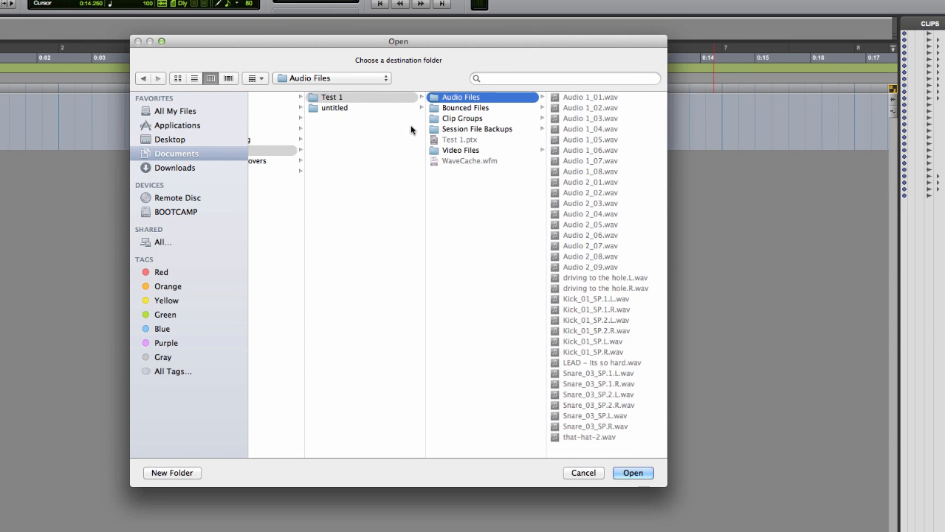
{"action": "left_click", "coordinate": [359, 95]}
{"action": "left_click", "coordinate": [474, 99]}
{"action": "left_click", "coordinate": [633, 472]}
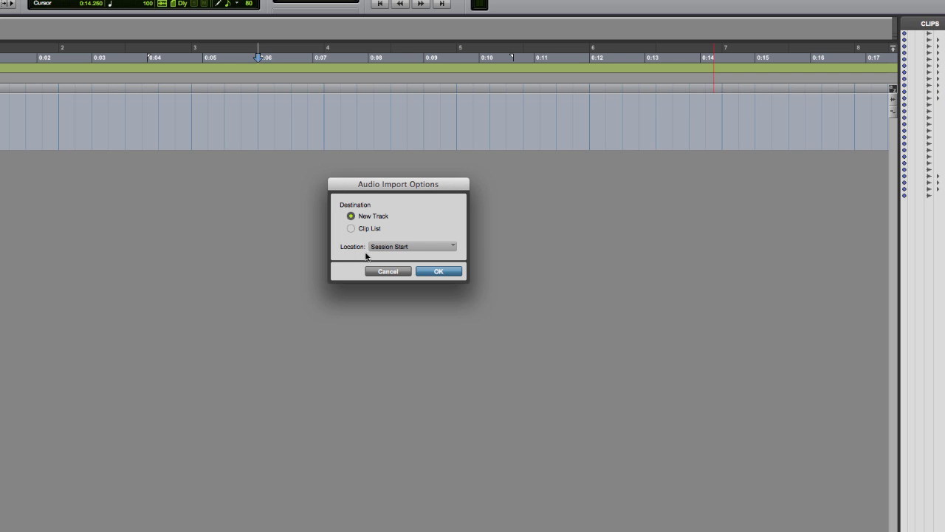
Step: Import the clips as new tracks located at Session Start
{"action": "left_click", "coordinate": [425, 249]}
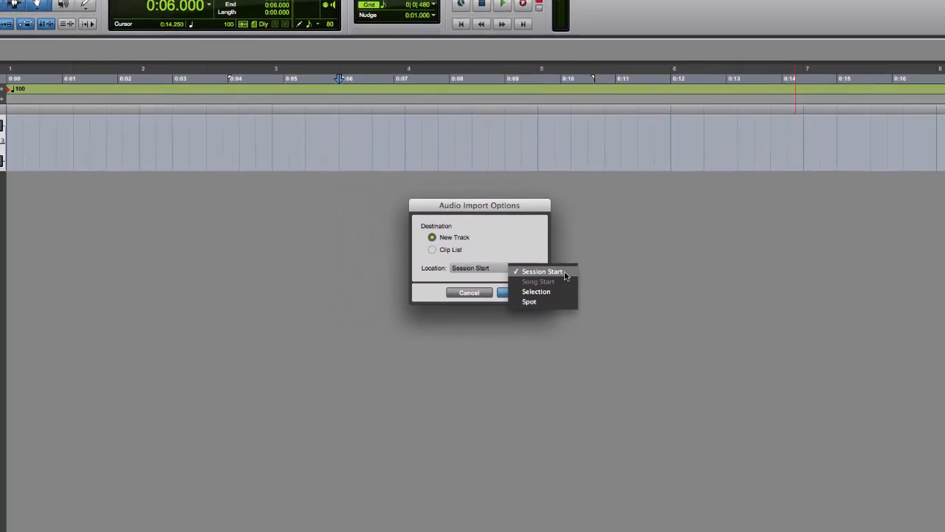
{"action": "left_click", "coordinate": [478, 252]}
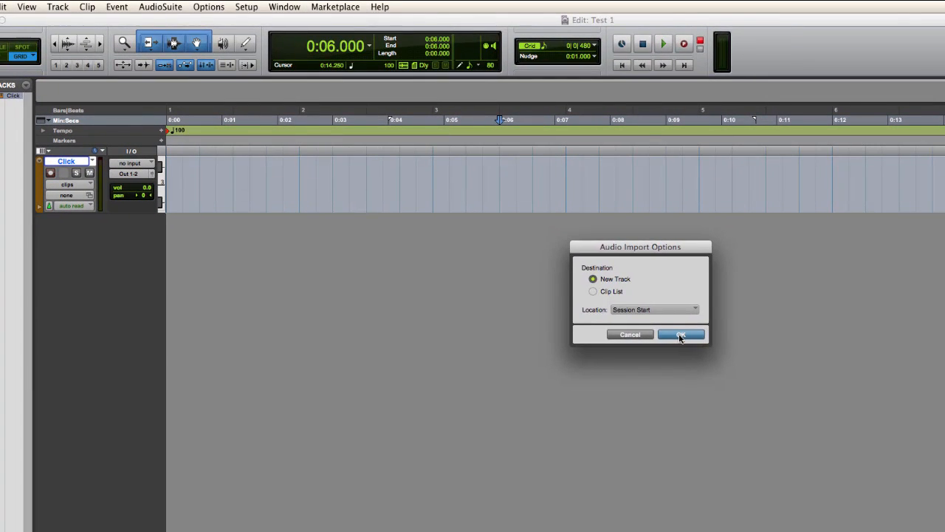
{"action": "left_click", "coordinate": [654, 324]}
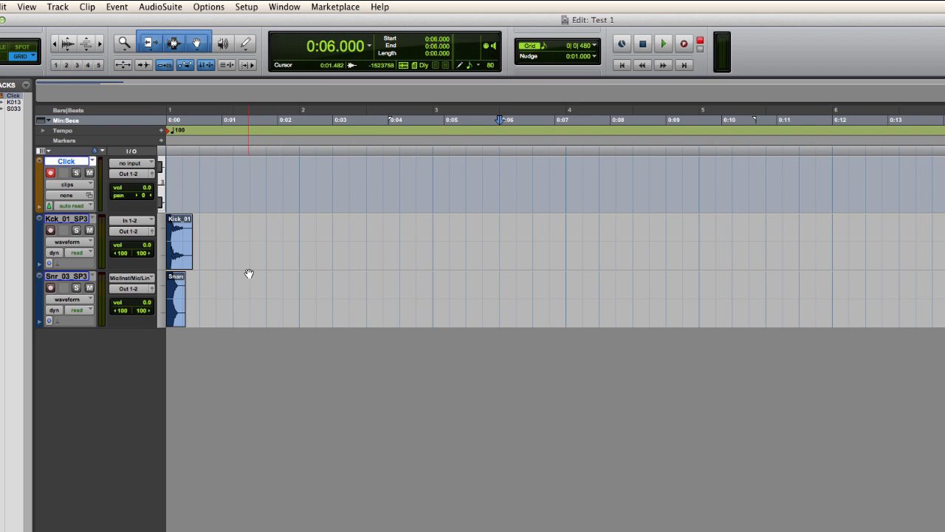
Step: Rename the two imported tracks Kick and Snare
{"action": "double_click", "coordinate": [70, 220]}
{"action": "type", "text": "Kick"}
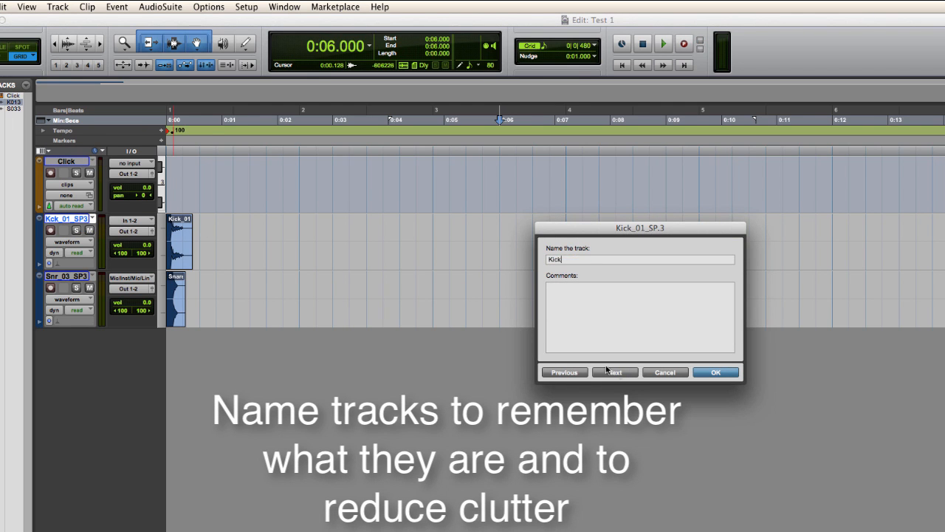
{"action": "left_click", "coordinate": [611, 372]}
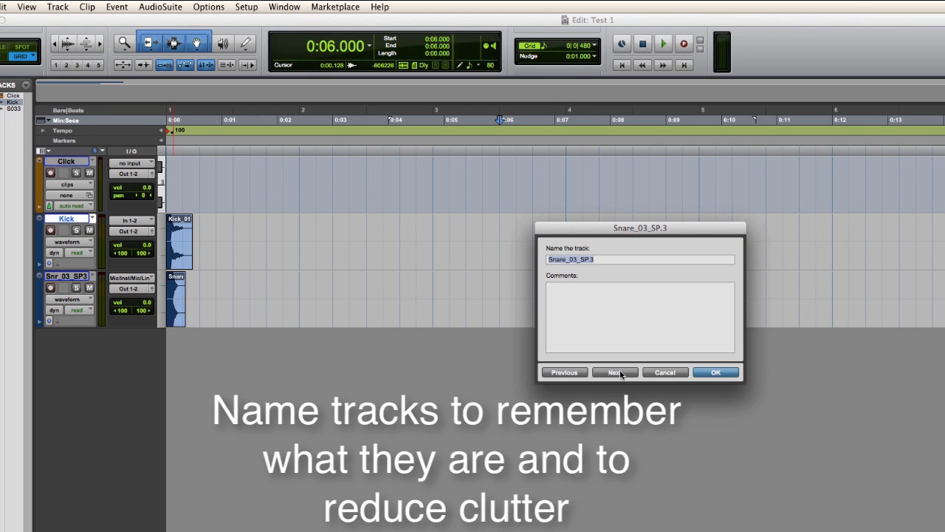
{"action": "type", "text": "Snare"}
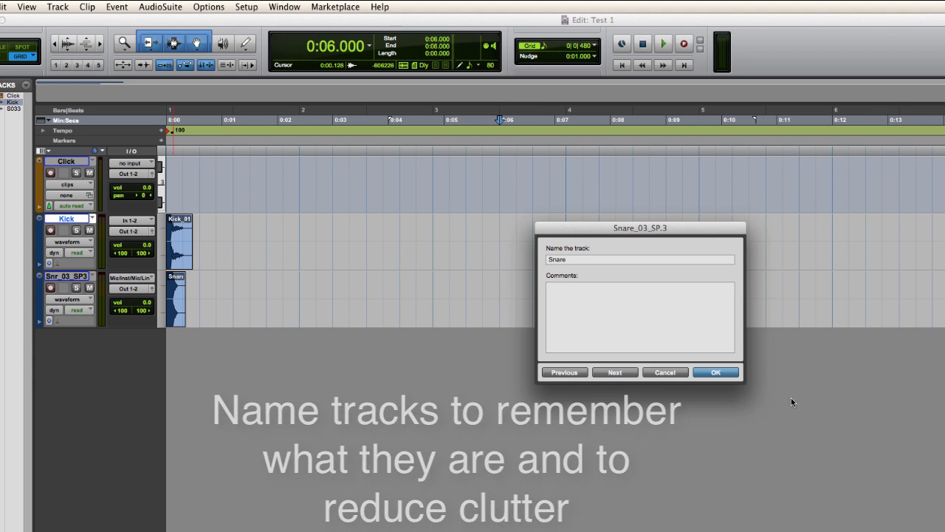
{"action": "left_click", "coordinate": [705, 372]}
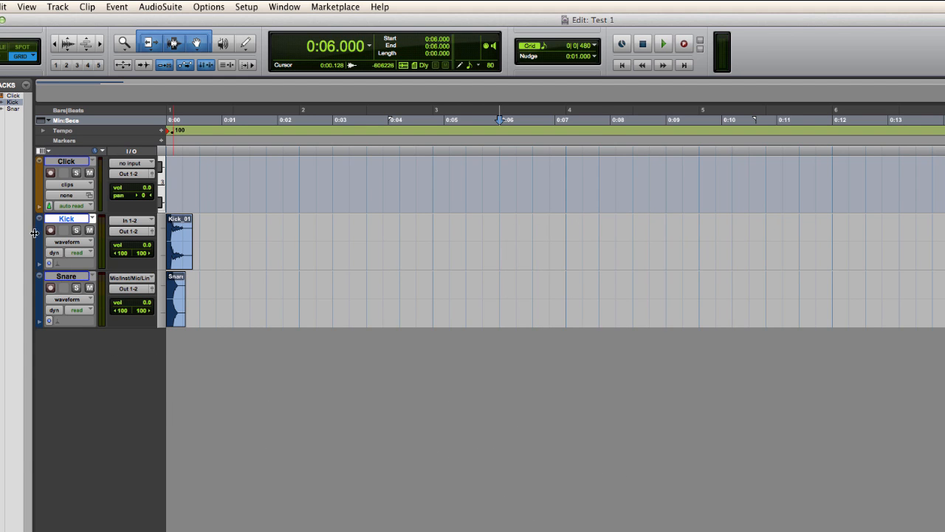
Step: Colour the Kick and Snare tracks green and close the colour palette
{"action": "double_click", "coordinate": [40, 237]}
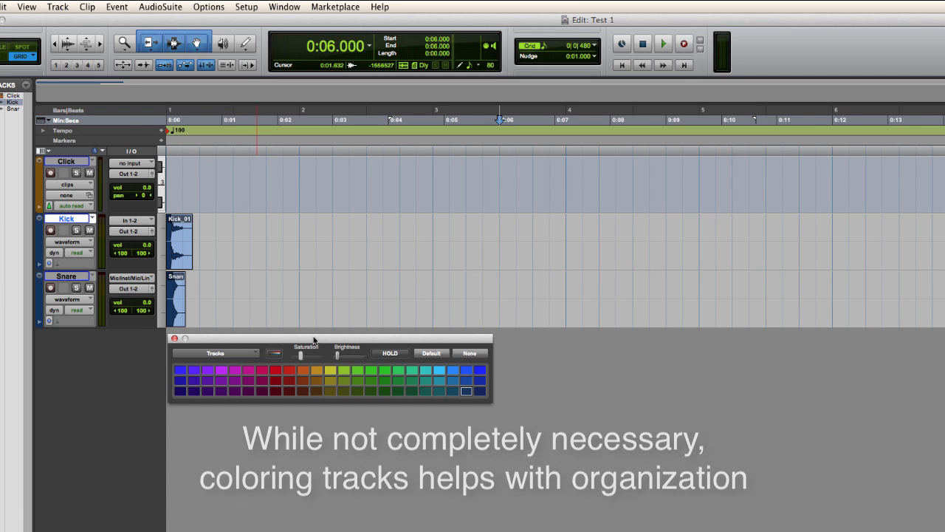
{"action": "left_click", "coordinate": [384, 372]}
{"action": "left_click", "coordinate": [66, 276]}
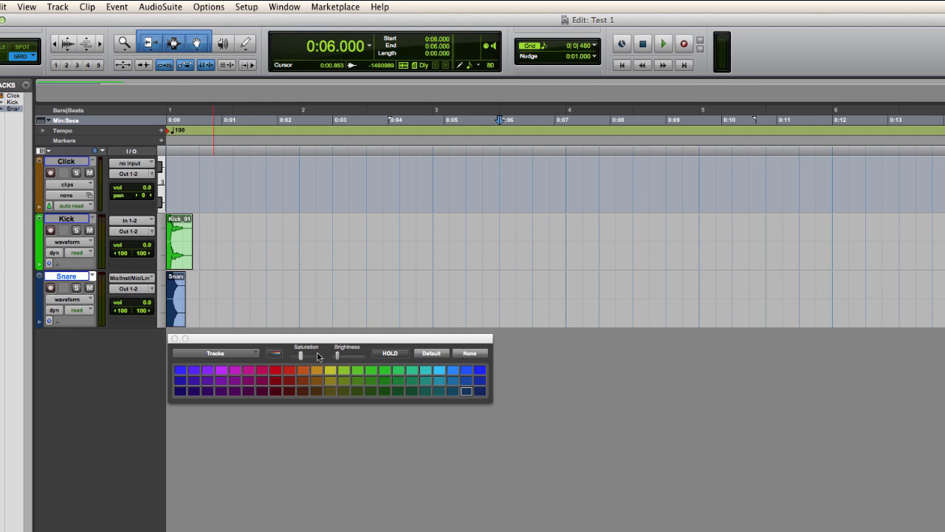
{"action": "left_click", "coordinate": [383, 370]}
{"action": "left_click", "coordinate": [174, 338]}
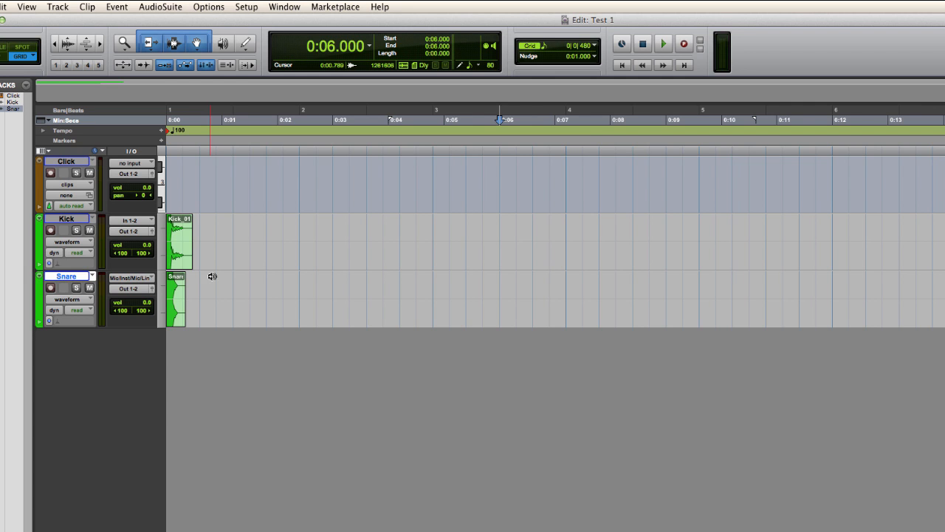
Step: Move the kick clip to start at 2.4 seconds, at bar 2
{"action": "key", "text": "ctrl+alt+plus"}
{"action": "key", "text": "t"}
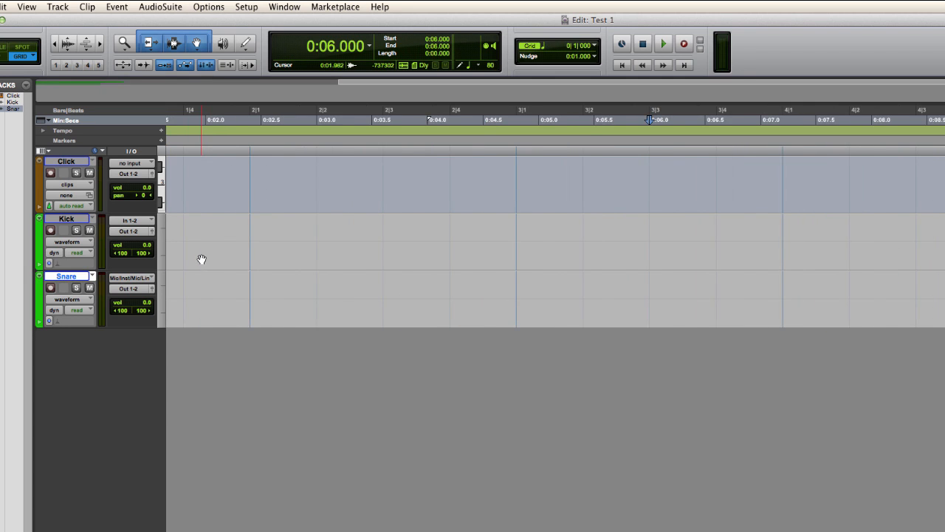
{"action": "key", "text": "r"}
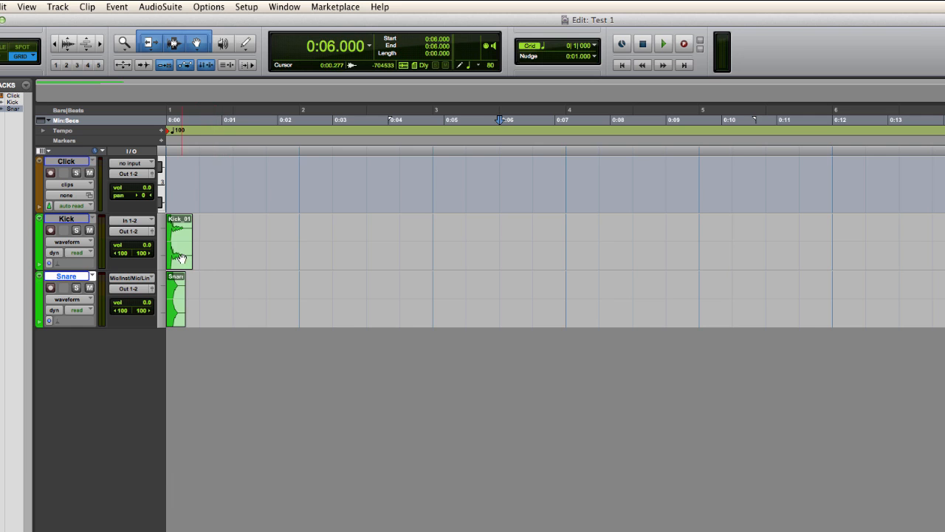
{"action": "left_click_drag", "start_coordinate": [185, 257], "coordinate": [313, 257]}
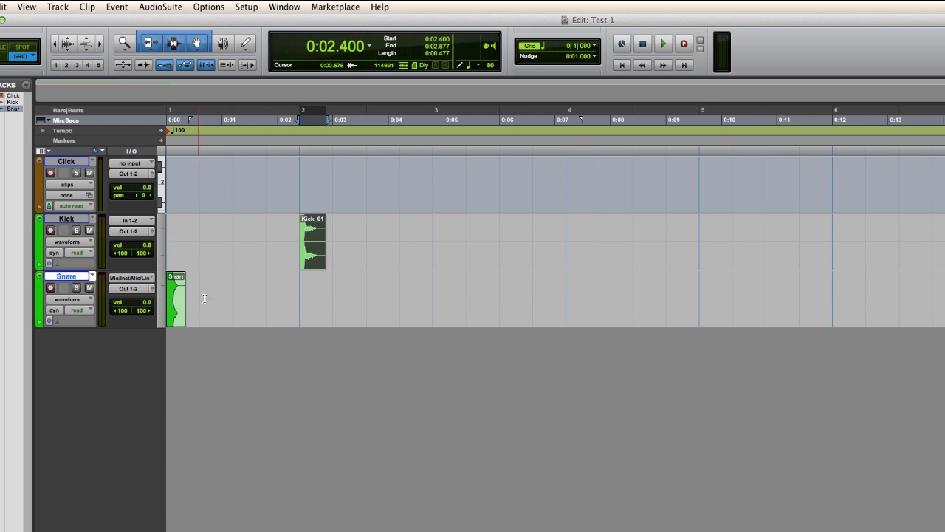
Step: Play back from 1.8 seconds to hear the moved kick
{"action": "left_click", "coordinate": [276, 230]}
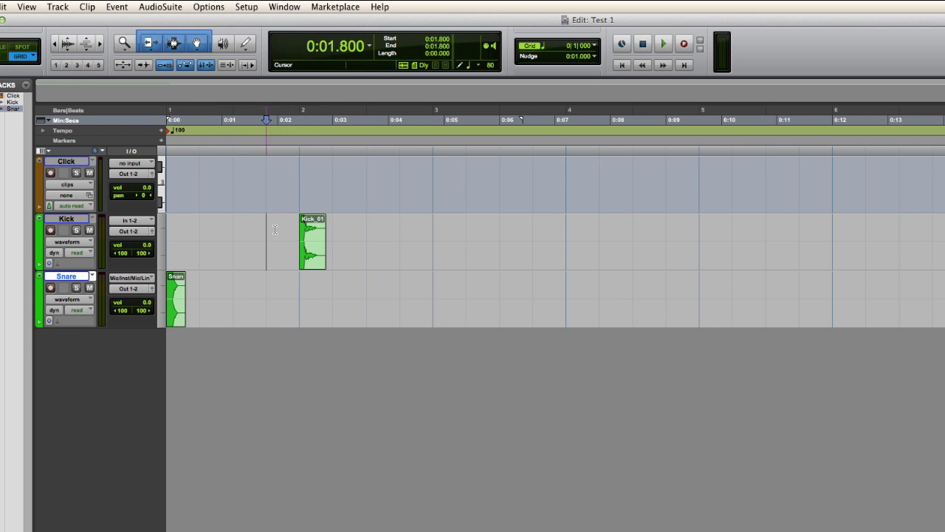
{"action": "key", "text": "space"}
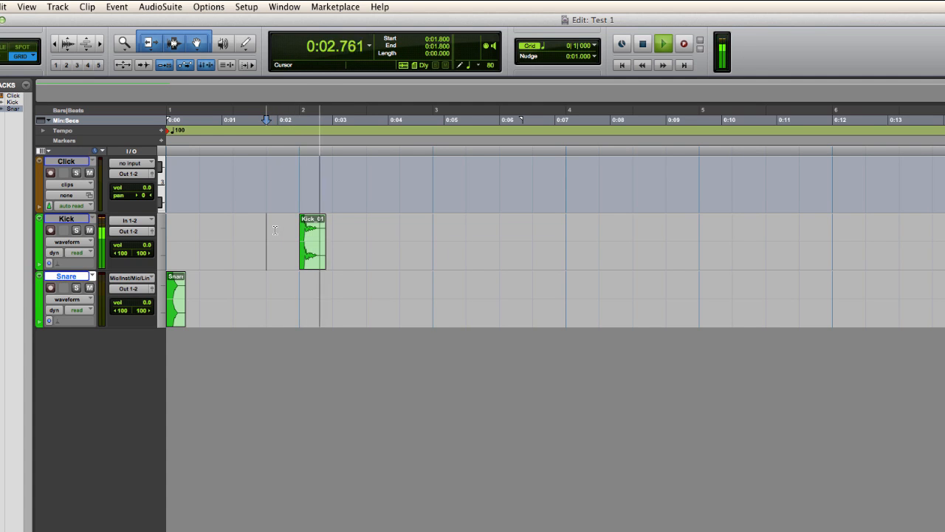
{"action": "key", "text": "space"}
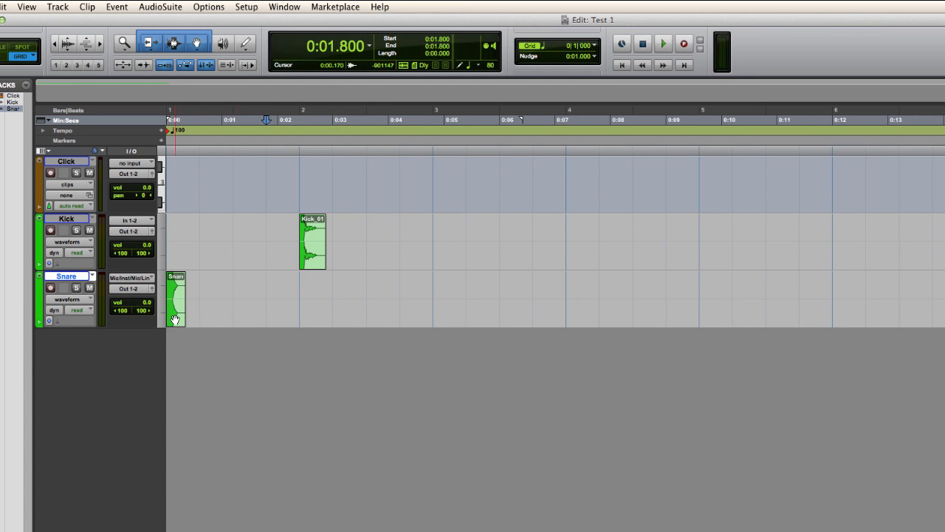
Step: Move the snare clip to start at 3.6 seconds
{"action": "left_click_drag", "start_coordinate": [185, 316], "coordinate": [367, 311]}
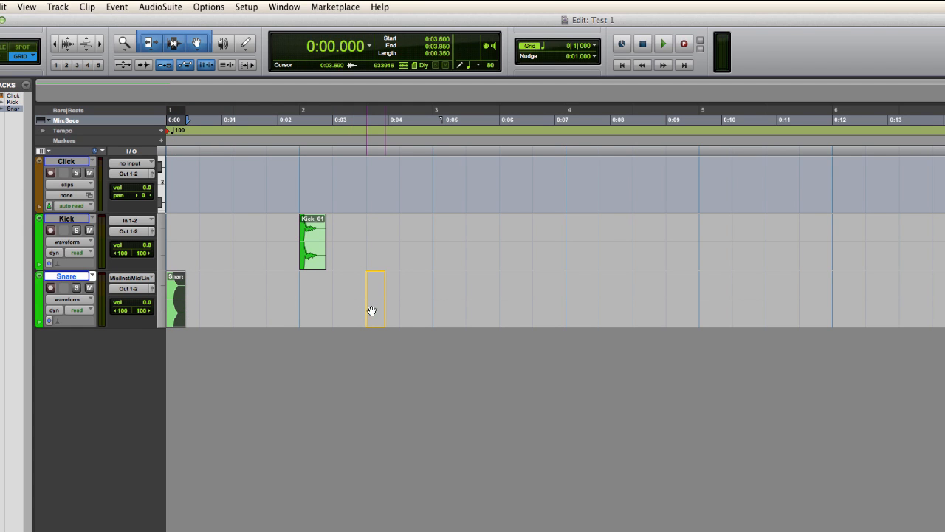
{"action": "left_click_drag", "start_coordinate": [374, 311], "coordinate": [374, 310]}
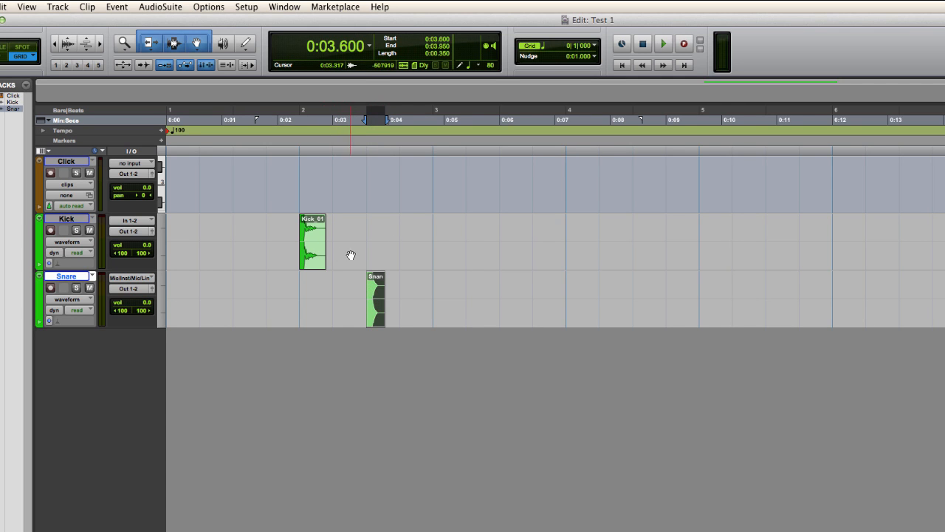
Step: Select the kick clip and paste a copy of it at 4.8 seconds on the Kick track
{"action": "left_click", "coordinate": [313, 253]}
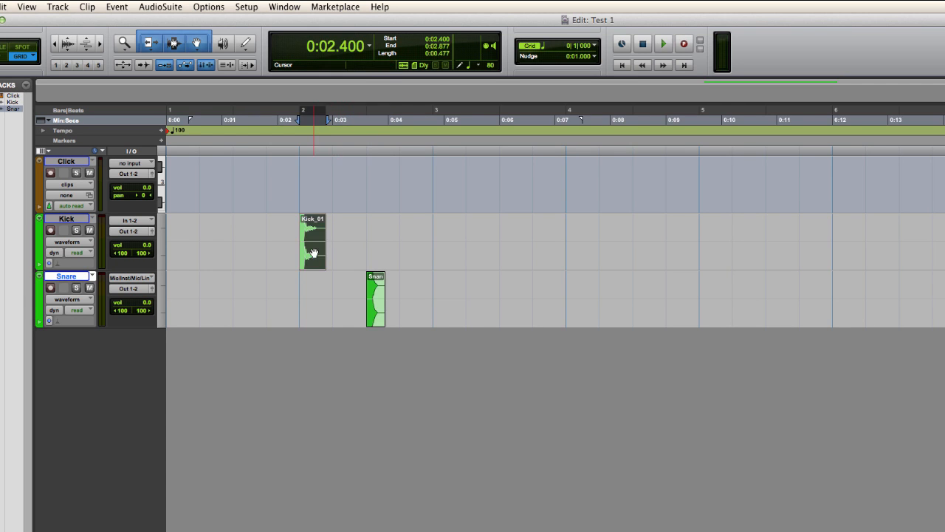
{"action": "left_click", "coordinate": [428, 234]}
{"action": "key", "text": "super+v"}
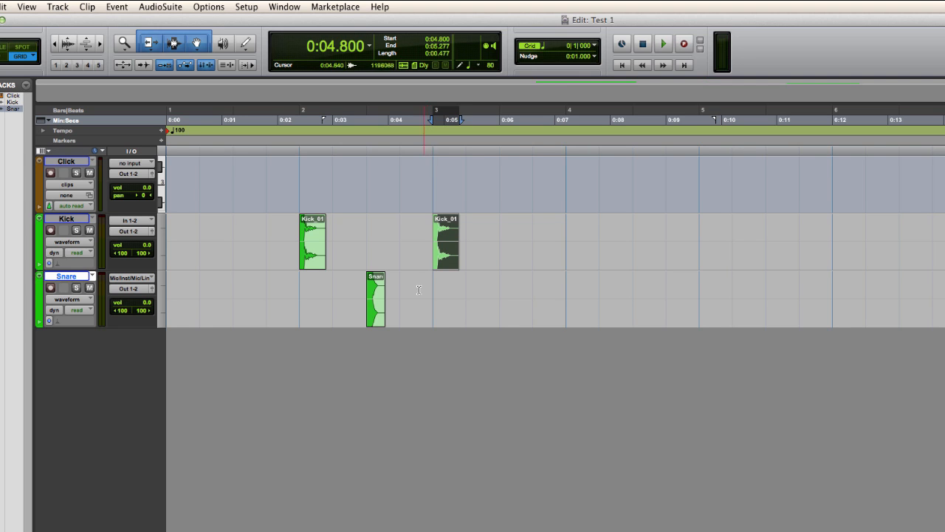
Step: Duplicate the kick clip at 4.8 seconds twice so copies follow it back to back
{"action": "left_click", "coordinate": [289, 237]}
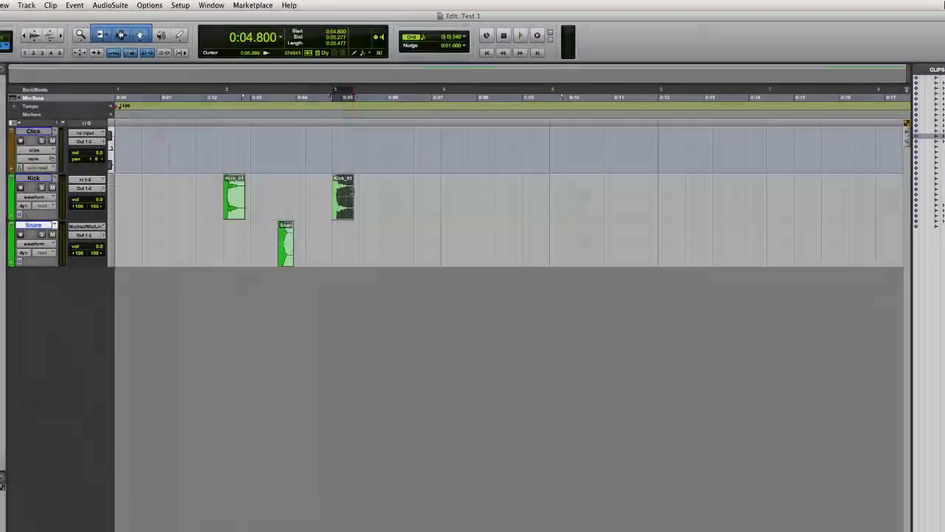
{"action": "key", "text": "super+bracketright"}
{"action": "key", "text": "super+d"}
{"action": "key", "text": "super+d"}
{"action": "key", "text": "super+bracketleft"}
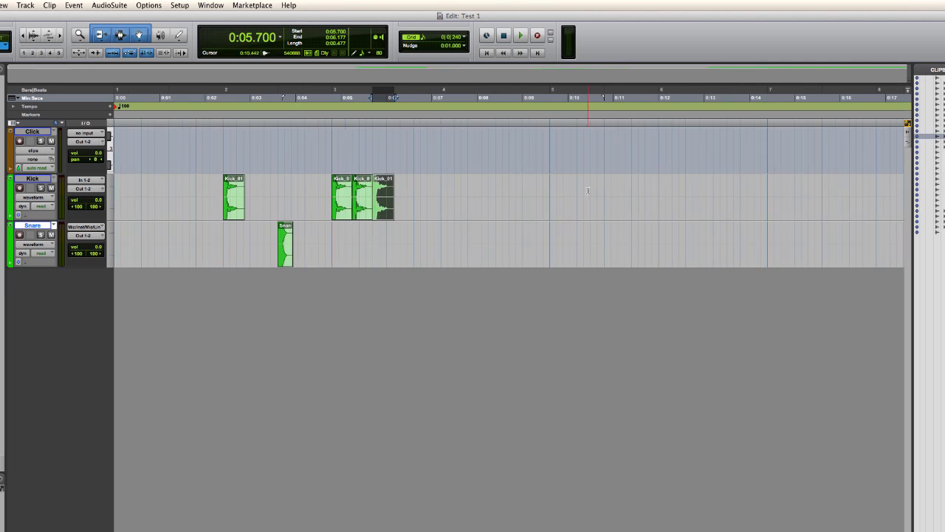
Step: Paste kick clip copies at 7.2 seconds and around 8 seconds on the Kick track
{"action": "left_click", "coordinate": [442, 190]}
{"action": "key", "text": "super+v"}
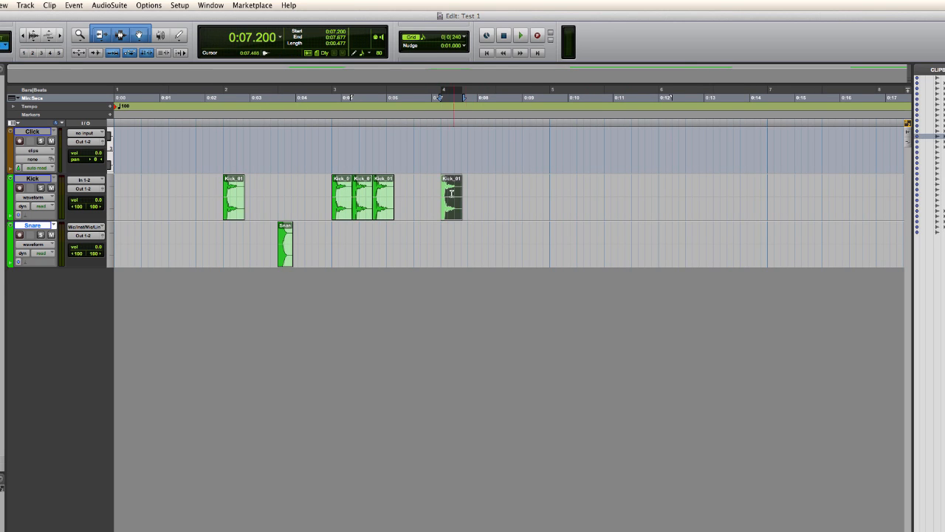
{"action": "left_click", "coordinate": [482, 191]}
{"action": "key", "text": "super+v"}
{"action": "left_click", "coordinate": [489, 193]}
{"action": "key", "text": "super+v"}
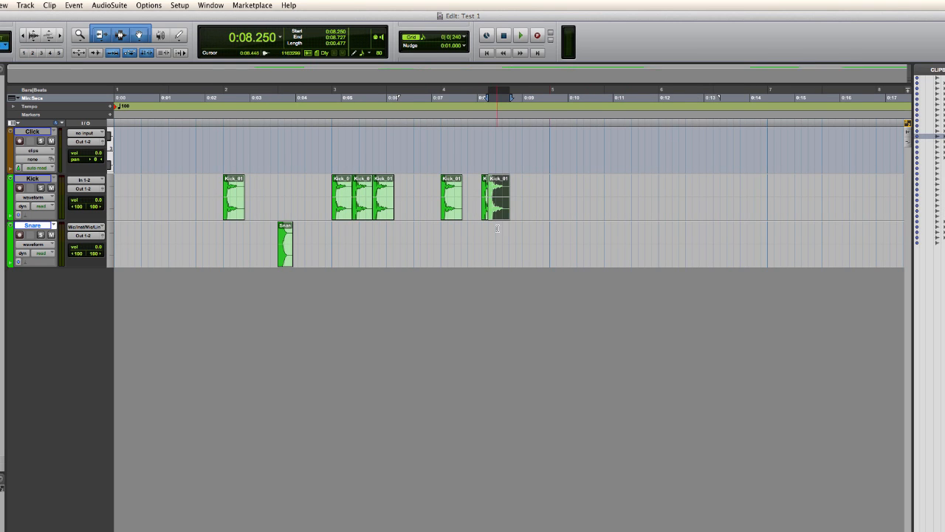
Step: Paste three more kick clip copies at about 9.6, 10.05 and 10.5 seconds
{"action": "left_click", "coordinate": [552, 190]}
{"action": "key", "text": "super+v"}
{"action": "left_click", "coordinate": [570, 188]}
{"action": "key", "text": "super+v"}
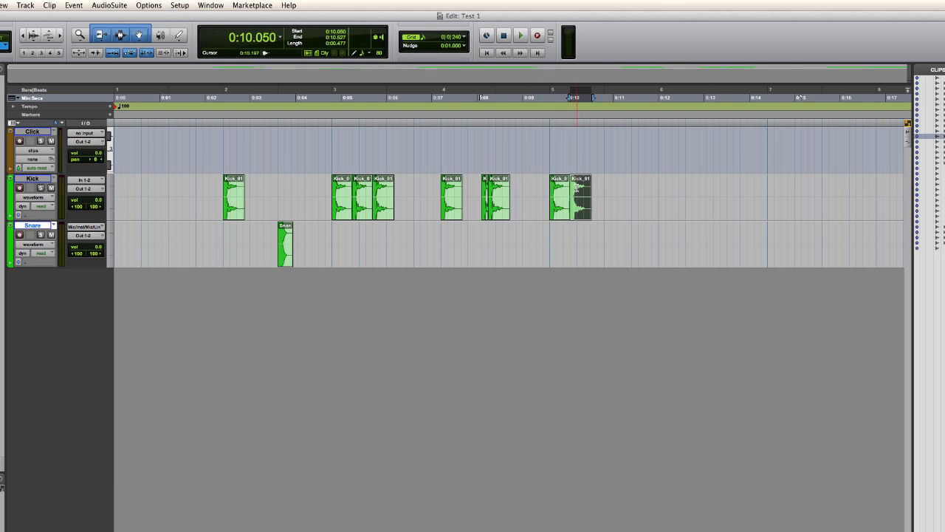
{"action": "left_click", "coordinate": [591, 189]}
{"action": "key", "text": "super+v"}
{"action": "left_click_drag", "start_coordinate": [603, 210], "coordinate": [597, 206]}
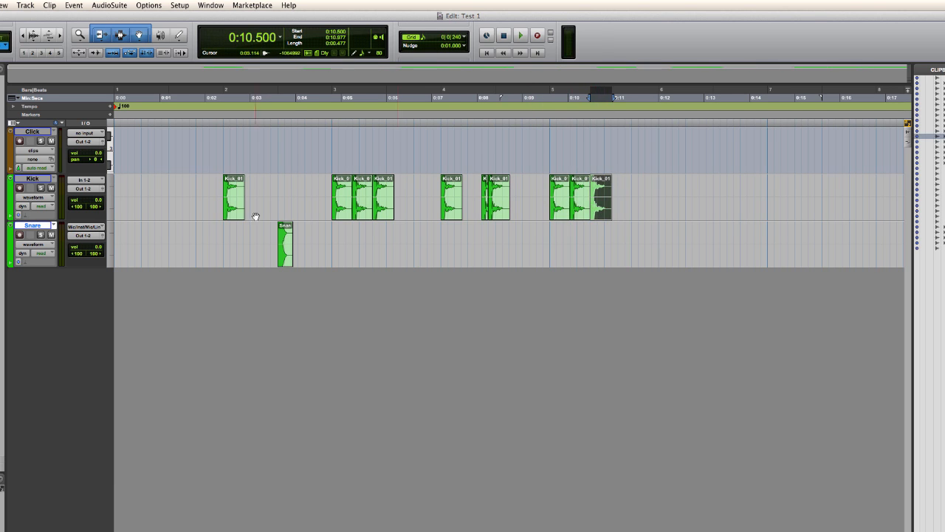
Step: Select the snare clip and paste copies at 6.0 and about 6.6 seconds on the Snare track
{"action": "left_click", "coordinate": [288, 256]}
{"action": "left_click", "coordinate": [387, 236]}
{"action": "key", "text": "super+v"}
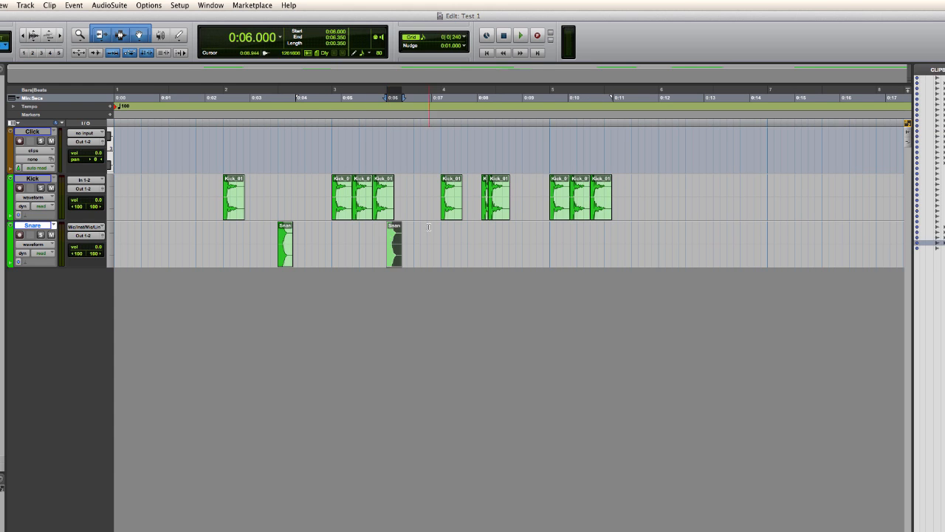
{"action": "left_click", "coordinate": [414, 240]}
{"action": "key", "text": "super+v"}
Step: Paste further snare clip copies at 8.4, about 10.8 and 11.4 seconds
{"action": "left_click", "coordinate": [496, 236]}
{"action": "key", "text": "super+v"}
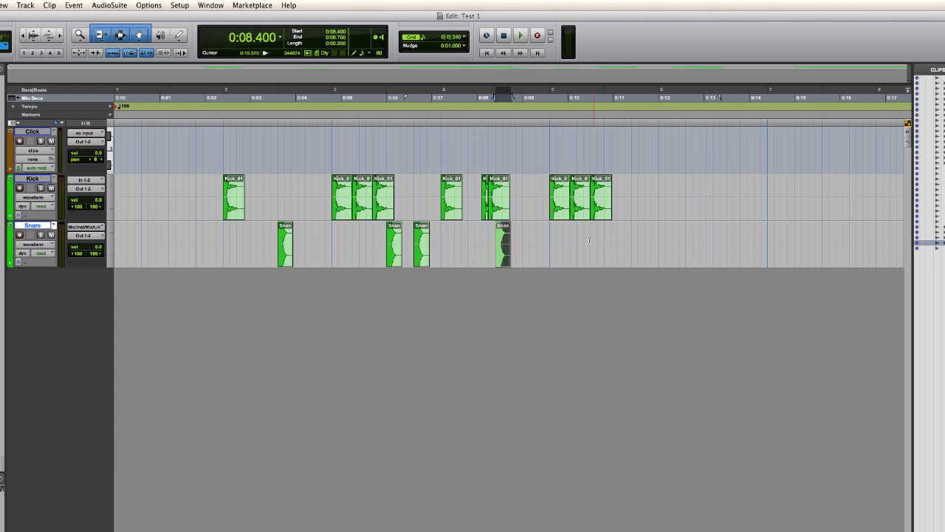
{"action": "left_click", "coordinate": [605, 240]}
{"action": "key", "text": "super+v"}
{"action": "left_click", "coordinate": [633, 238]}
{"action": "key", "text": "super+v"}
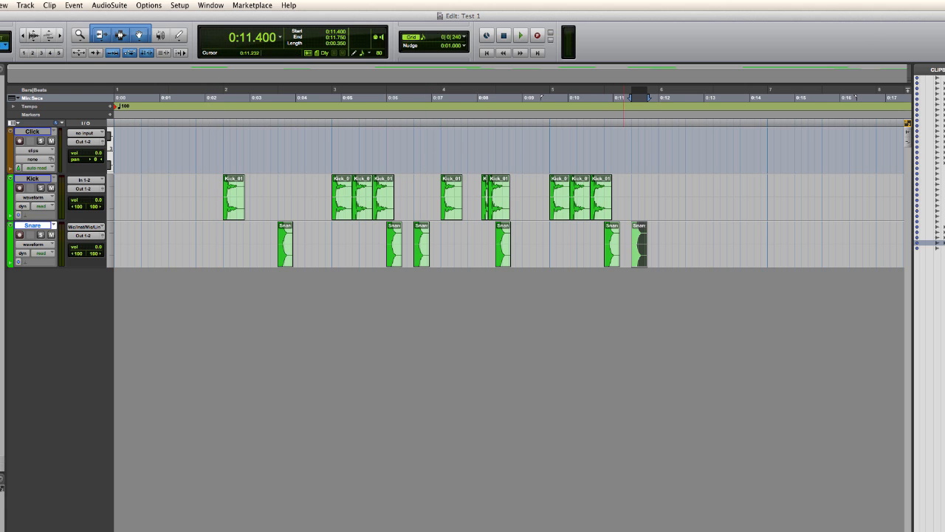
Step: Play the arrangement back from 2.25 seconds and stop it
{"action": "left_click", "coordinate": [216, 186]}
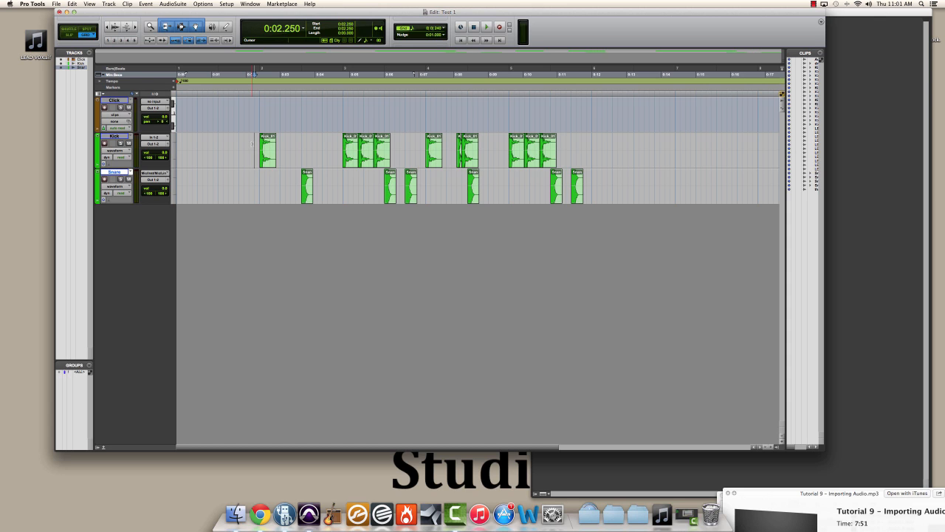
{"action": "key", "text": "space"}
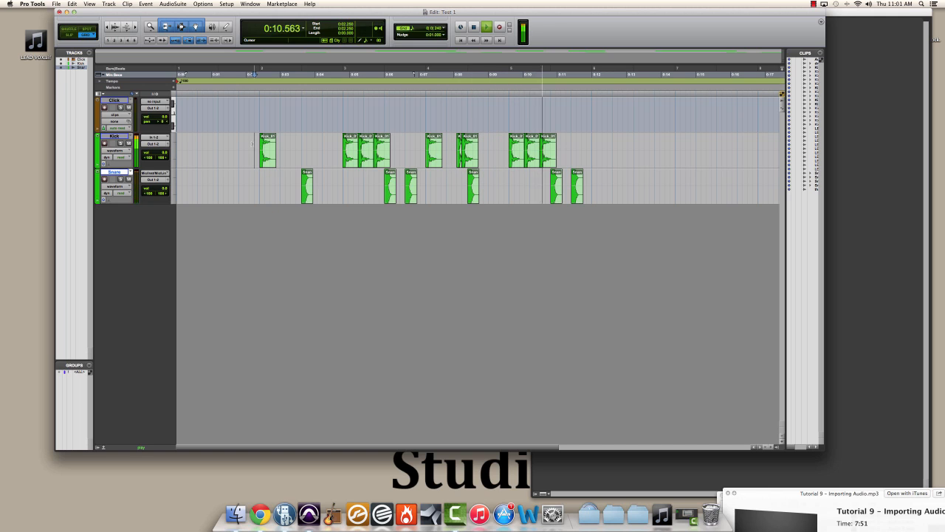
{"action": "key", "text": "space"}
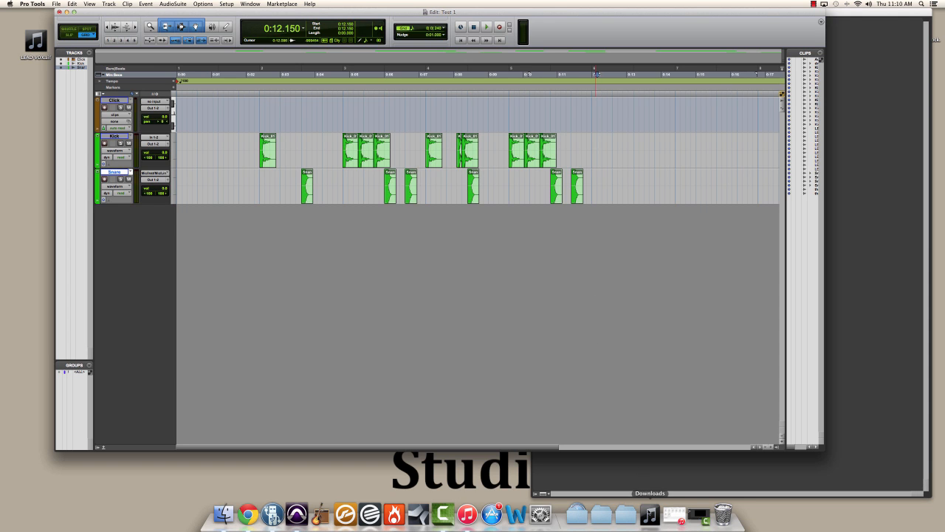
Step: Import the that-hat-2.wav sample from the Sound Samples Drums Spasm Kit folder onto a new track
{"action": "left_click", "coordinate": [649, 515]}
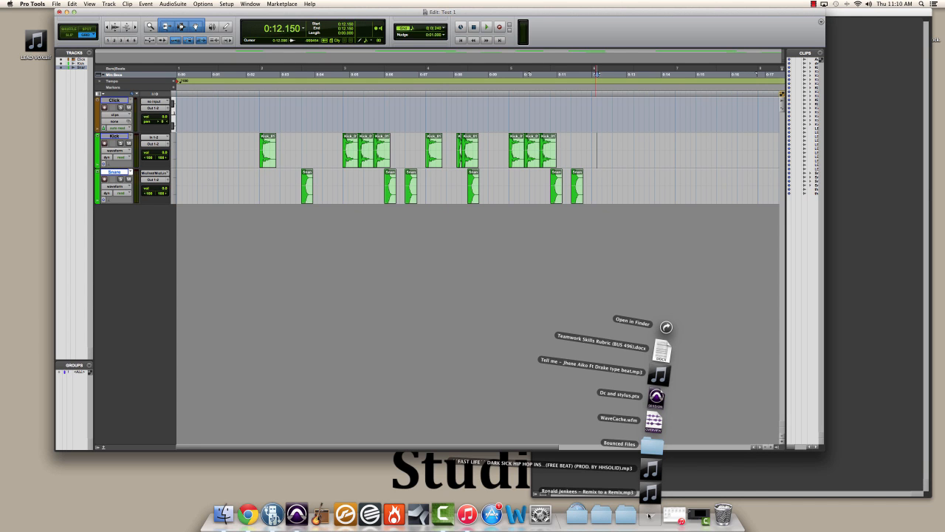
{"action": "left_click", "coordinate": [649, 515]}
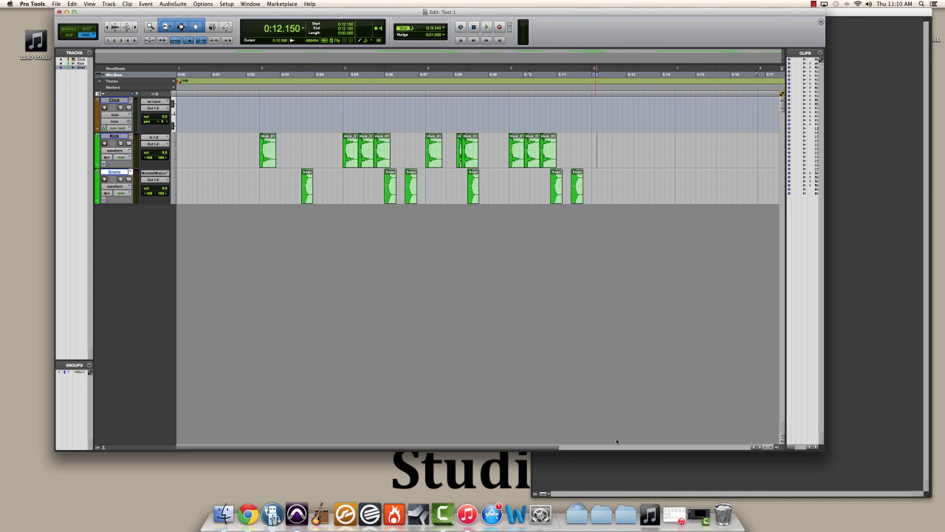
{"action": "left_click", "coordinate": [600, 513]}
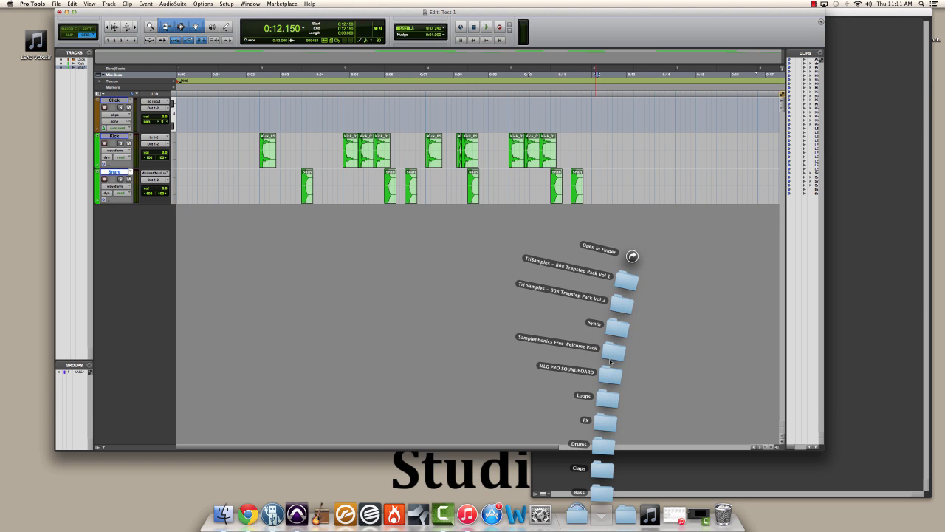
{"action": "left_click", "coordinate": [604, 445]}
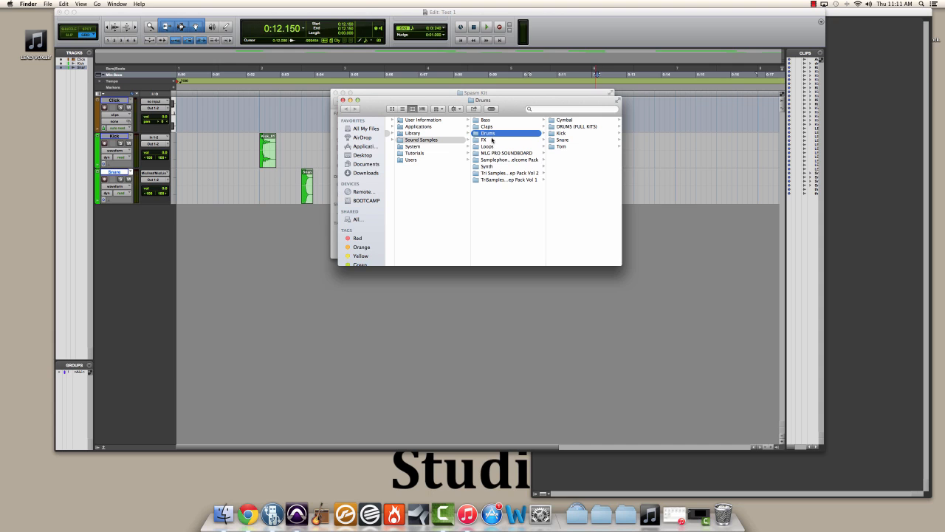
{"action": "left_click", "coordinate": [343, 99]}
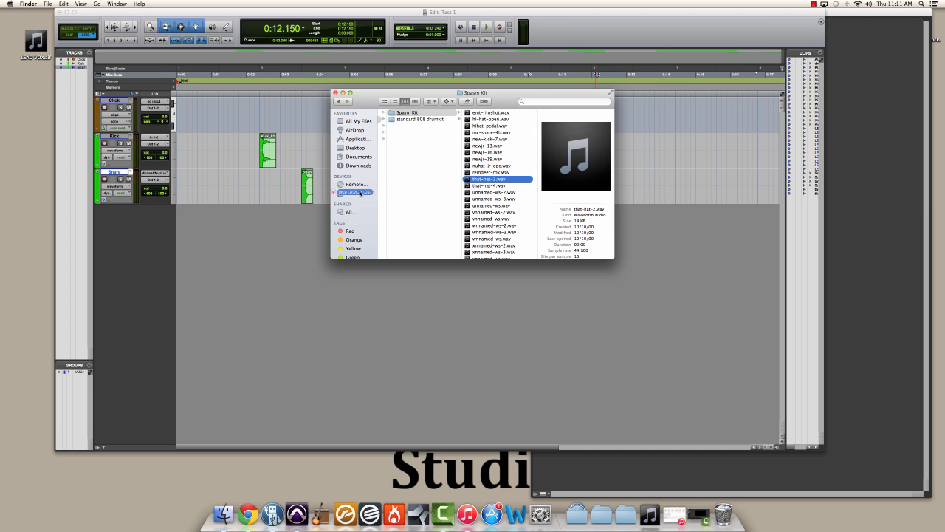
{"action": "left_click_drag", "start_coordinate": [497, 181], "coordinate": [244, 241]}
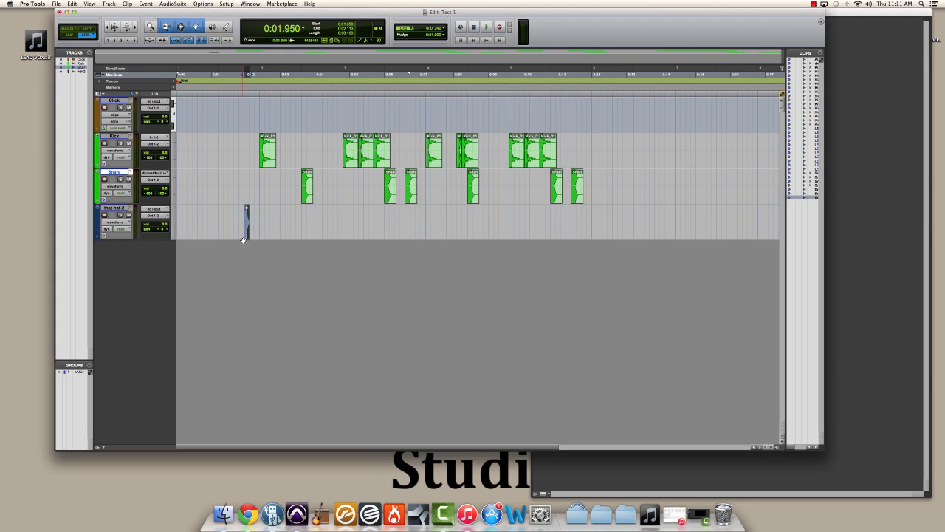
Step: Rename the new hi-hat track Hi Hat
{"action": "left_click", "coordinate": [244, 222]}
{"action": "double_click", "coordinate": [115, 209]}
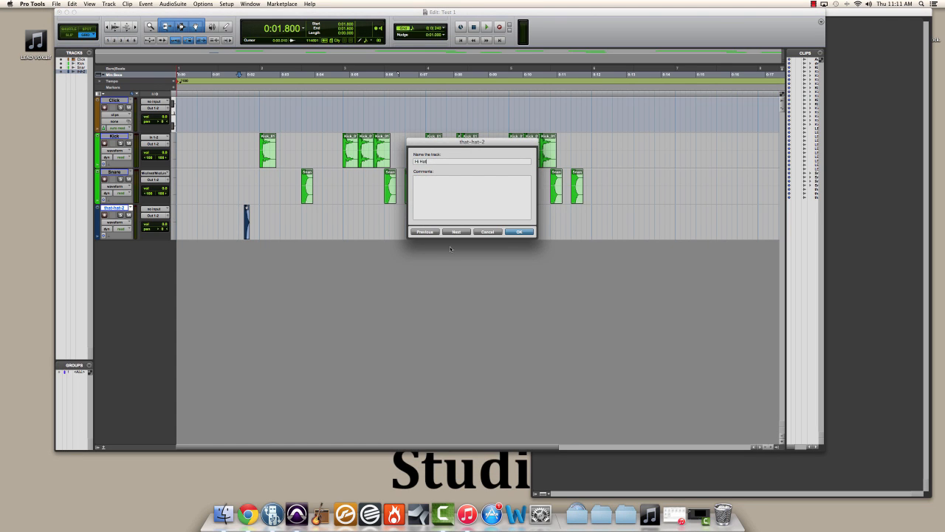
{"action": "left_click", "coordinate": [521, 232]}
Step: Colour the Hi Hat track green and close the colour palette
{"action": "double_click", "coordinate": [97, 220]}
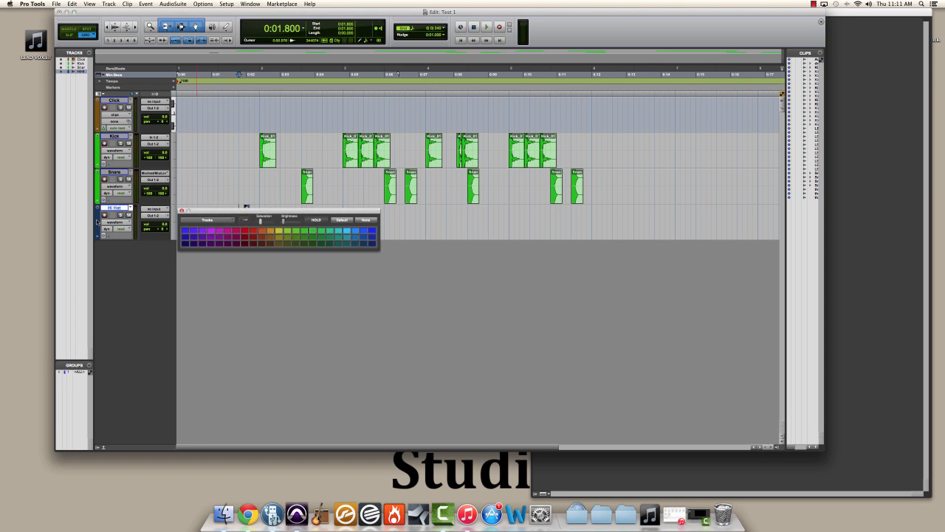
{"action": "left_click", "coordinate": [299, 231]}
{"action": "left_click", "coordinate": [181, 211]}
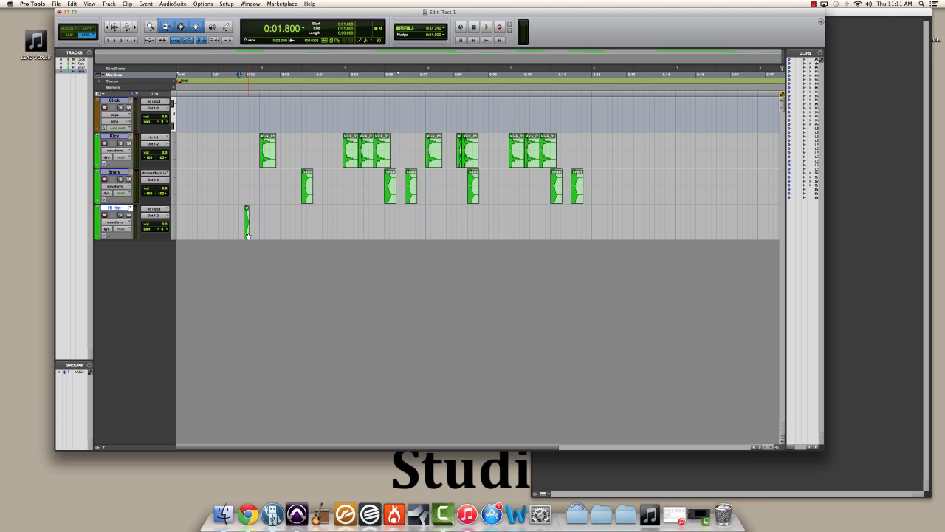
Step: Move the hi-hat clip to 2.4 seconds and duplicate it repeatedly through about 11.4 seconds
{"action": "left_click_drag", "start_coordinate": [246, 236], "coordinate": [253, 236]}
{"action": "left_click_drag", "start_coordinate": [260, 235], "coordinate": [262, 231]}
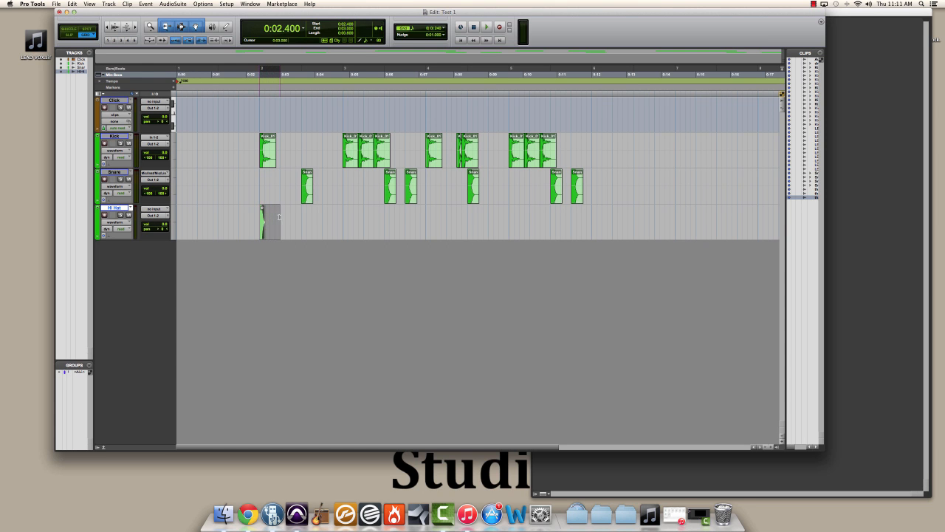
{"action": "key", "text": "super+d"}
{"action": "key", "text": "super+d"}
{"action": "key", "text": "super+d"}
{"action": "key", "text": "super+d"}
{"action": "key", "text": "super+d"}
{"action": "key", "text": "super+d"}
{"action": "key", "text": "super+d"}
{"action": "key", "text": "super+d"}
{"action": "key", "text": "super+d"}
{"action": "key", "text": "super+d"}
{"action": "key", "text": "super+d"}
{"action": "key", "text": "super+d"}
{"action": "key", "text": "super+d"}
{"action": "key", "text": "super+d"}
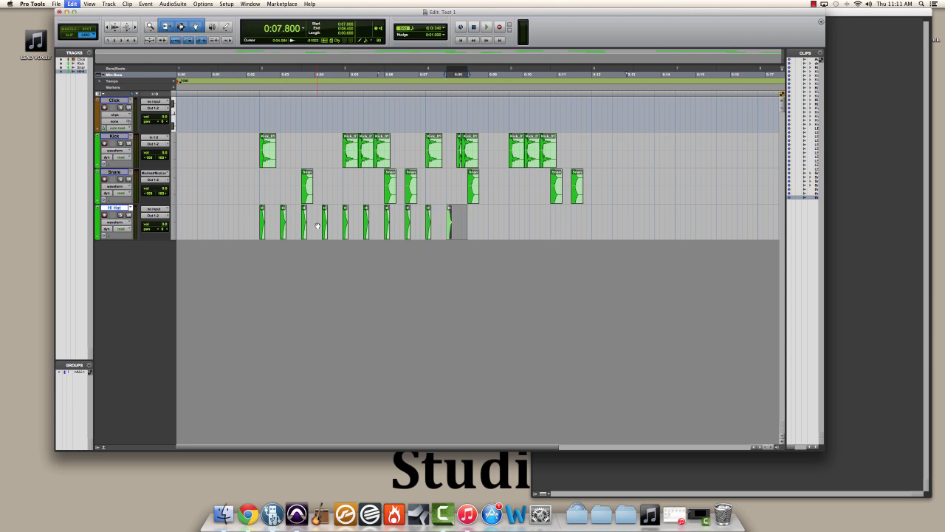
{"action": "key", "text": "super+d"}
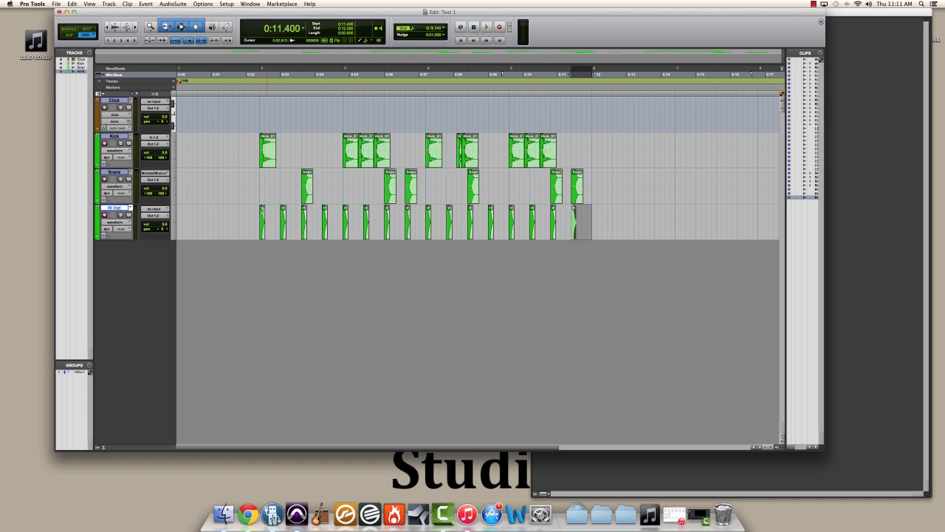
Step: Play the arrangement back from 2.1 seconds and stop it
{"action": "left_click", "coordinate": [252, 214]}
{"action": "key", "text": "space"}
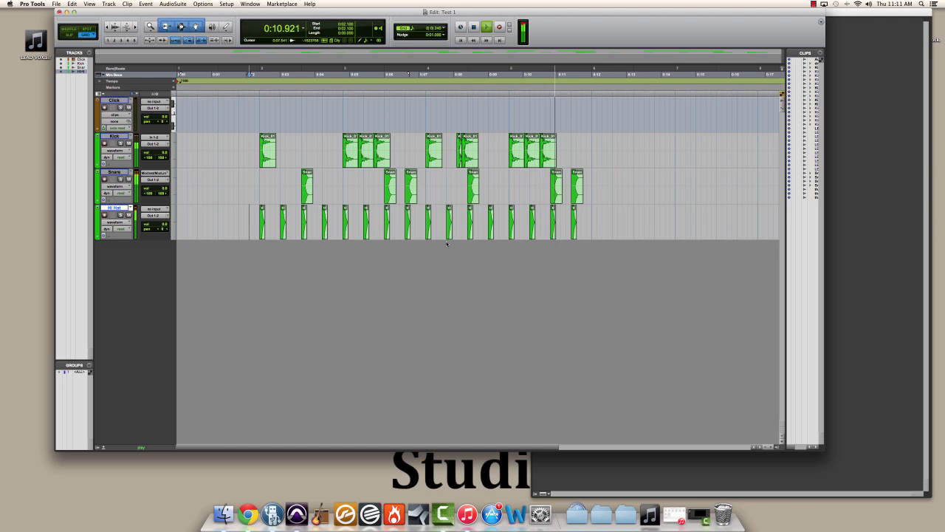
{"action": "key", "text": "space"}
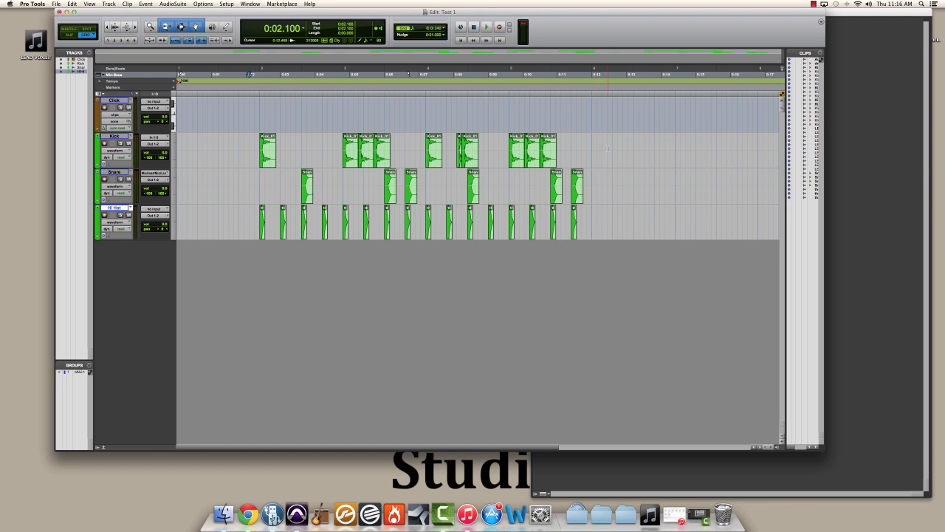